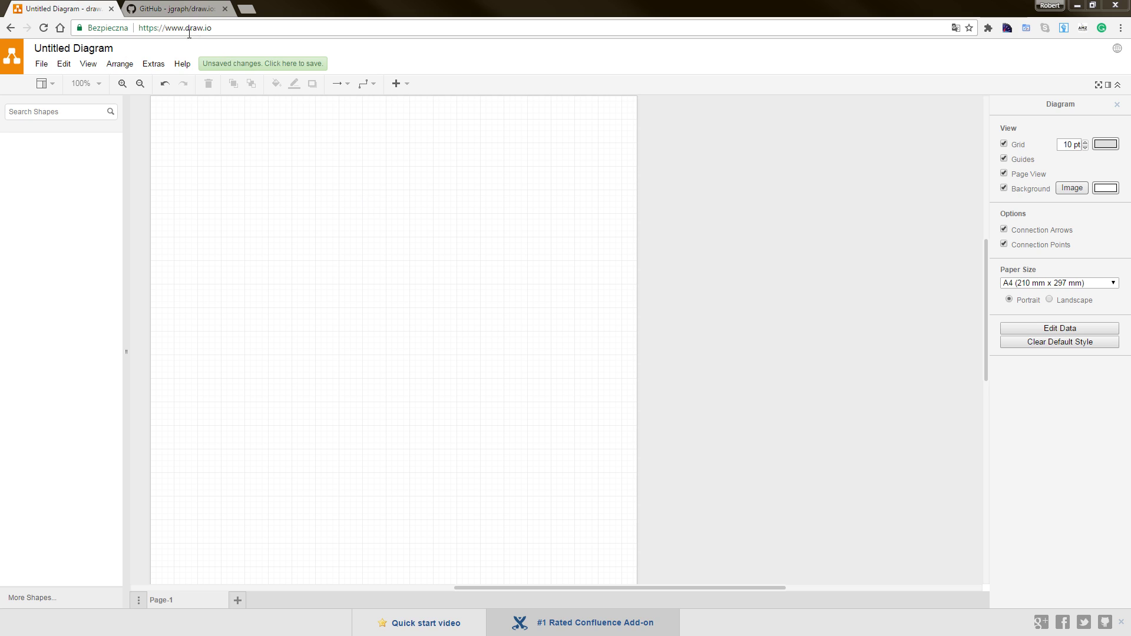
Visit the draw.io repository page, return to the untitled diagram, and dismiss the File menu.
click(174, 11)
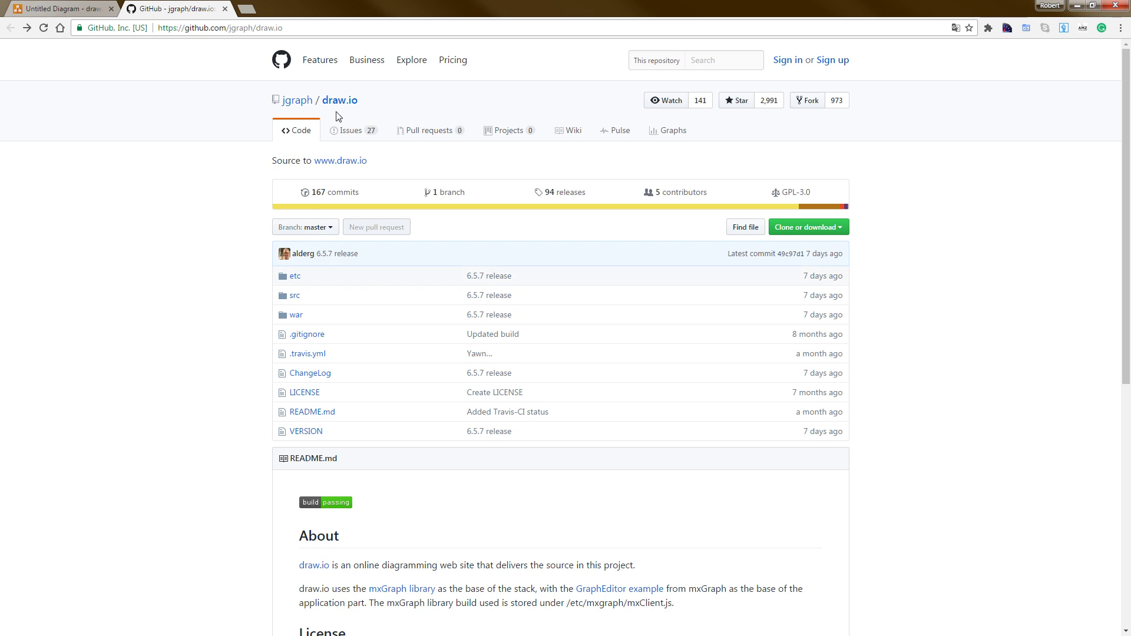
scroll(323, 301, down, 5)
scroll(323, 301, up, 1)
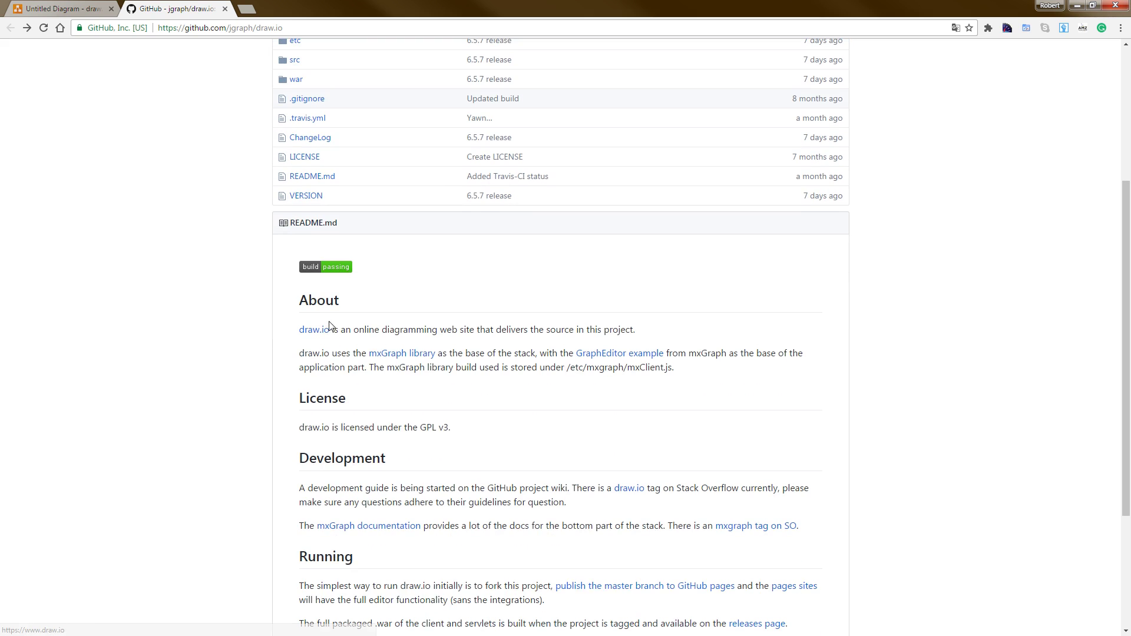
scroll(378, 328, up, 5)
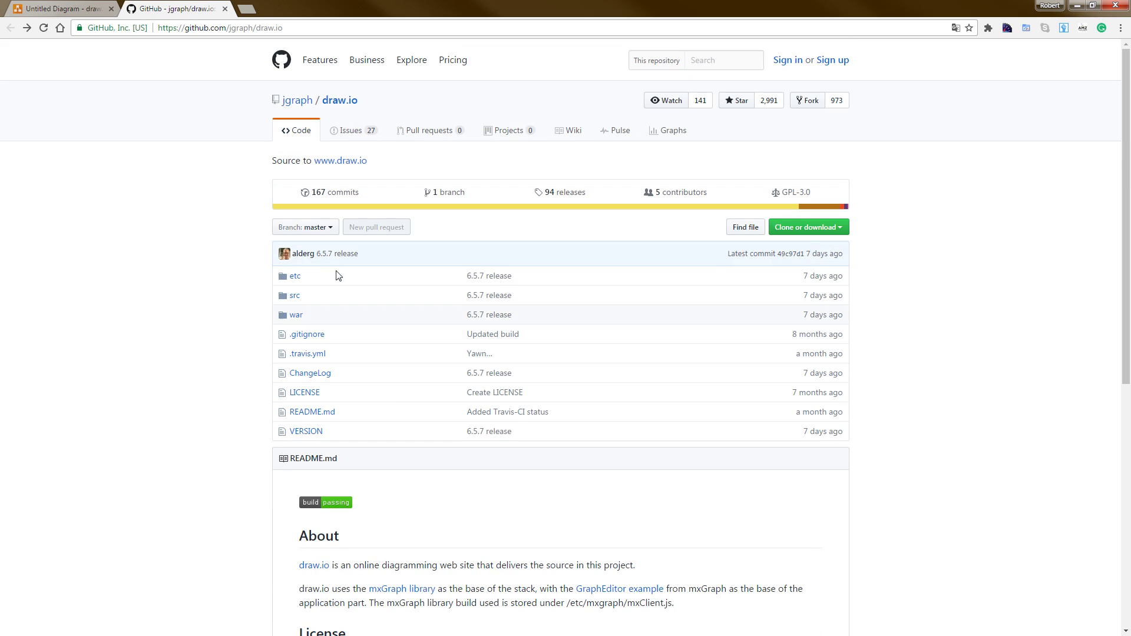
click(75, 8)
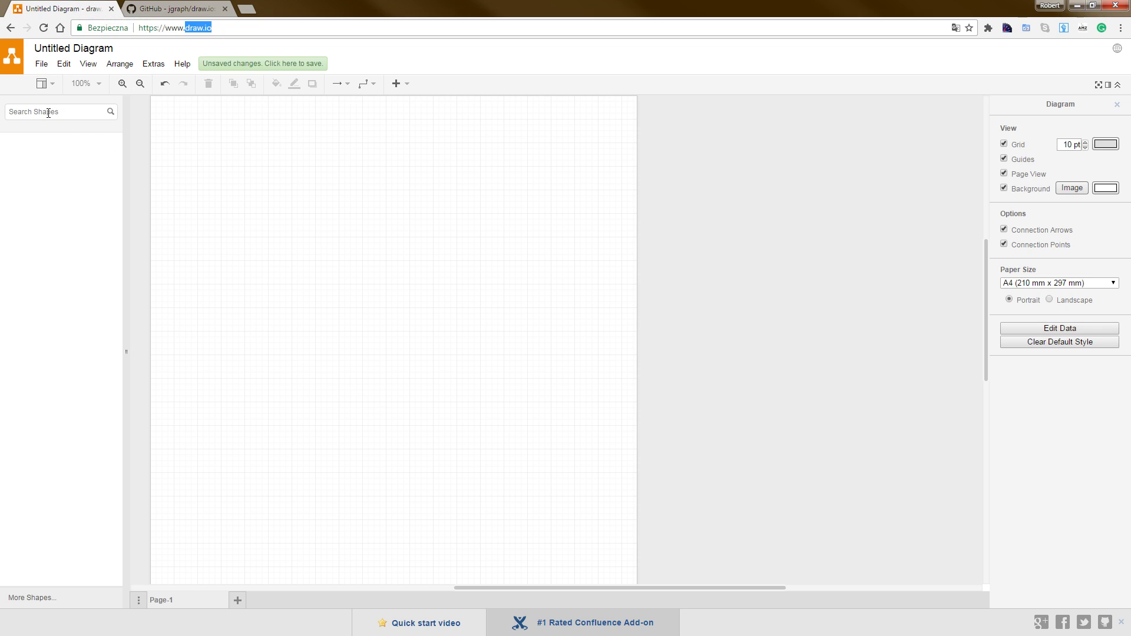
click(42, 64)
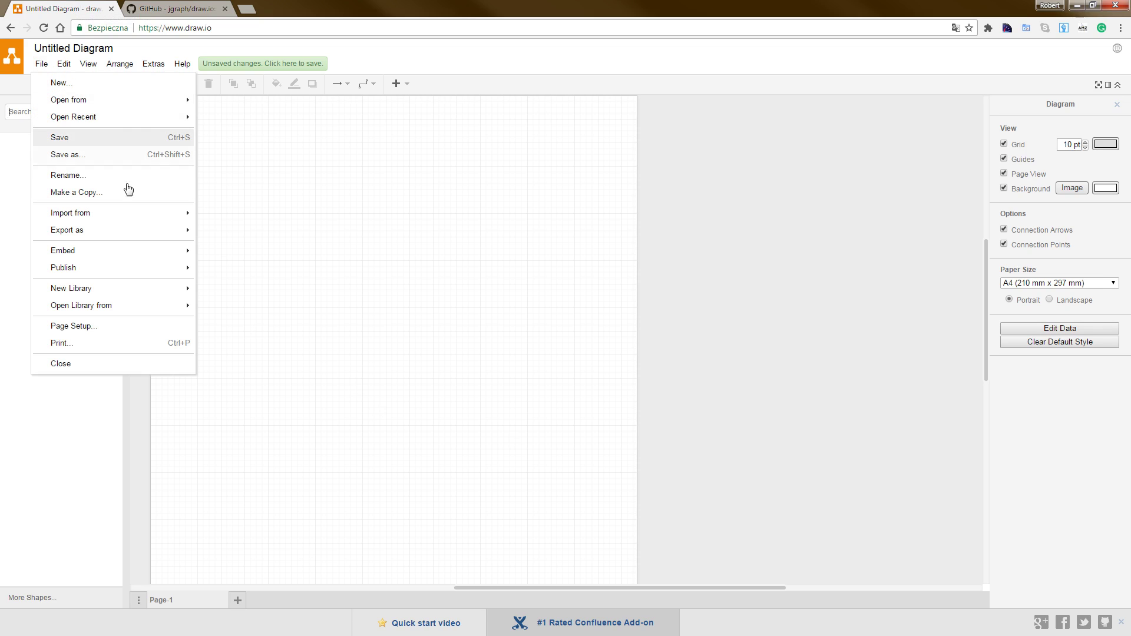
mouse_move(88, 214)
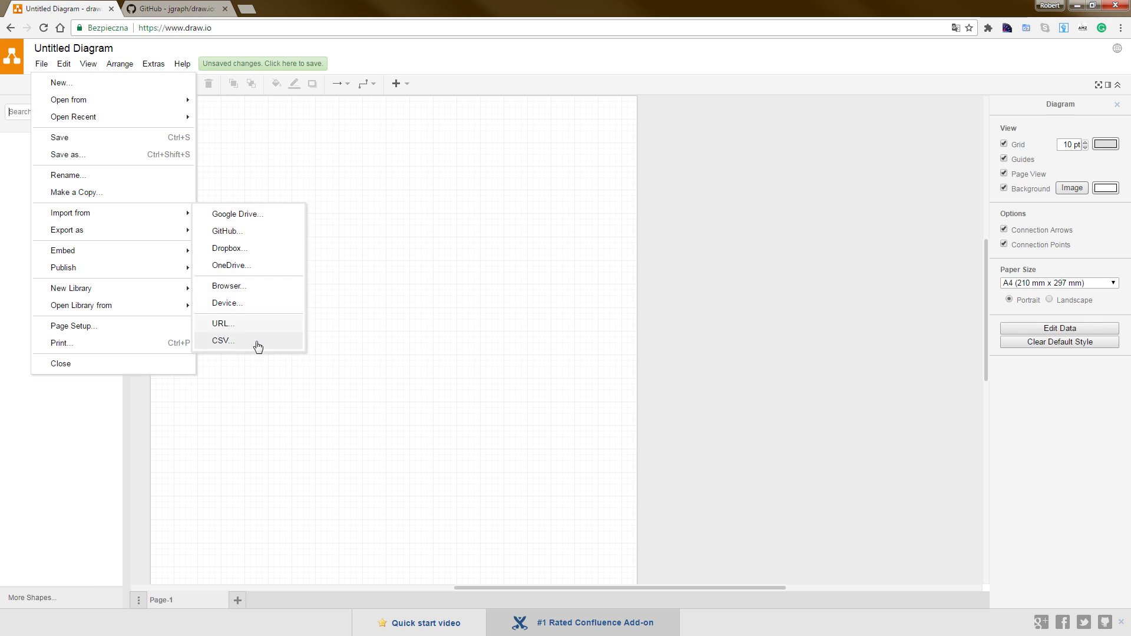
click(295, 162)
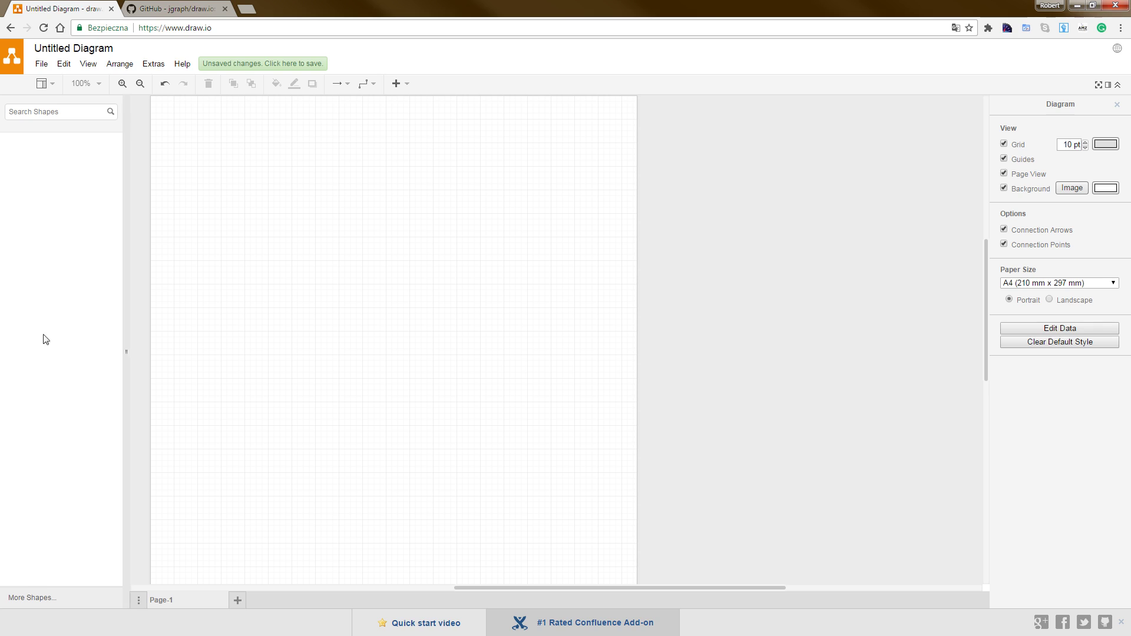
Enable the AWS shape library from More Shapes and expand its General category.
click(33, 599)
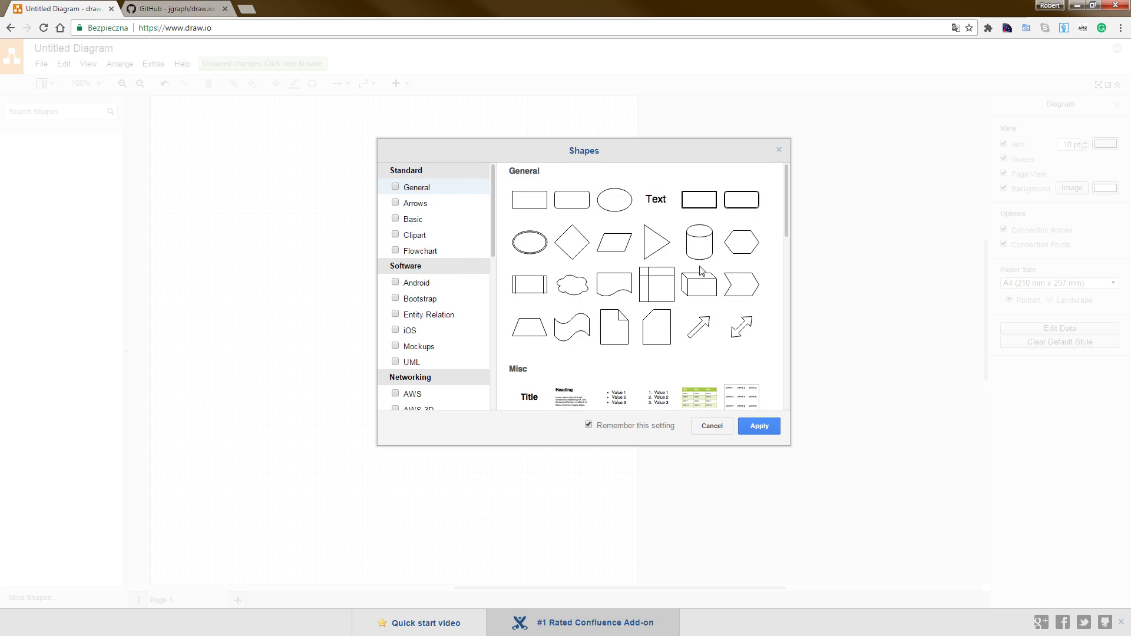
scroll(700, 270, down, 2)
scroll(701, 270, down, 1)
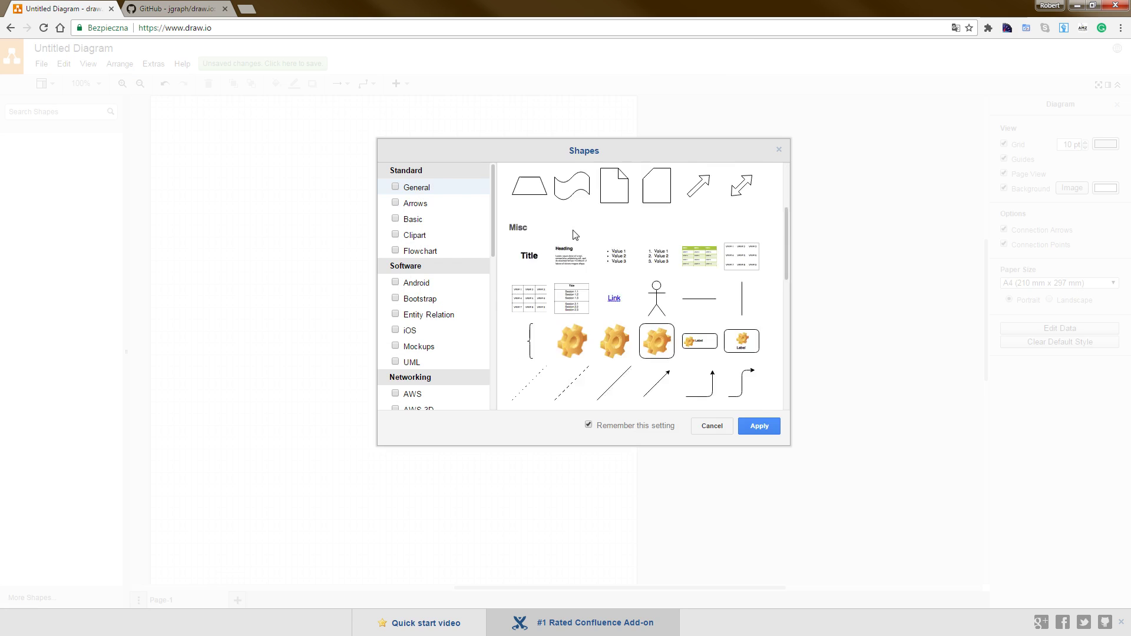
scroll(588, 236, up, 3)
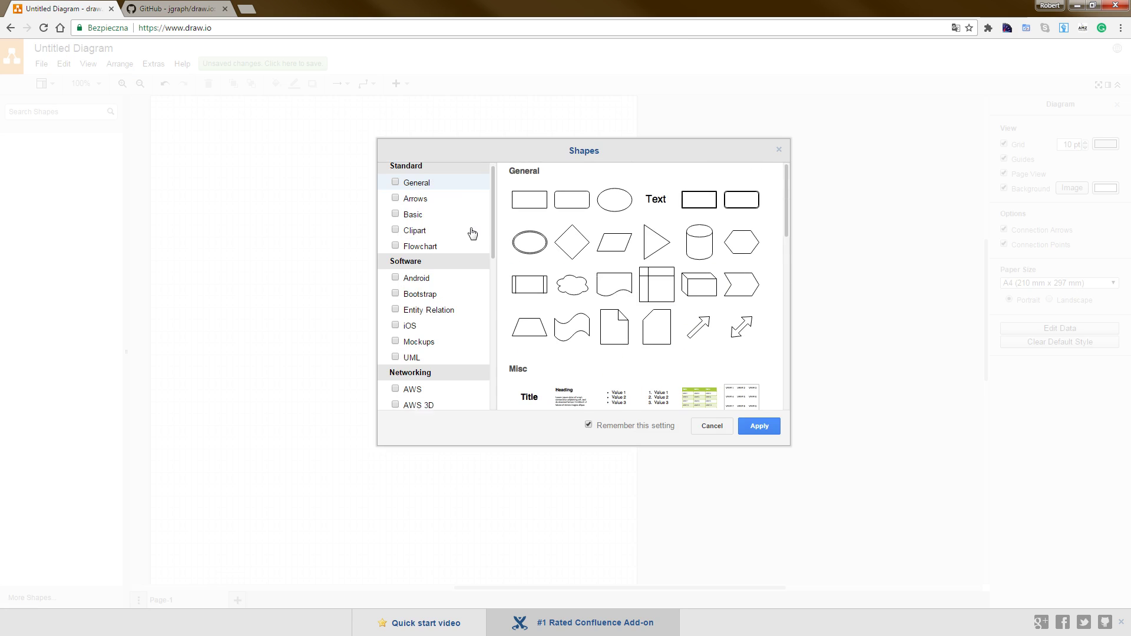
scroll(473, 233, down, 2)
scroll(472, 233, down, 1)
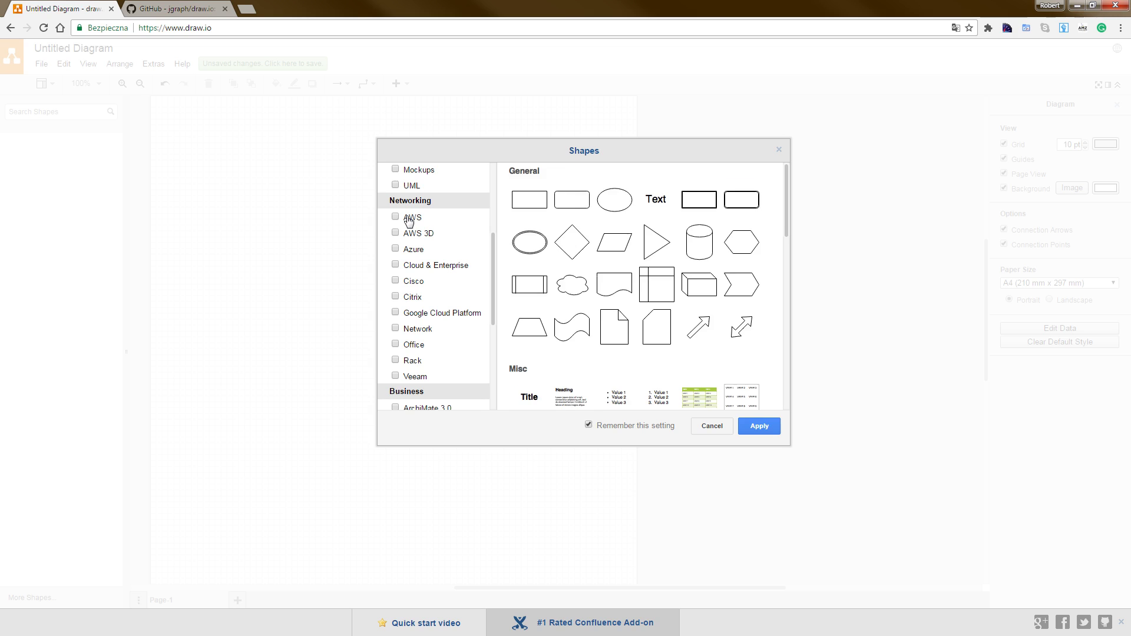
click(411, 219)
scroll(680, 301, down, 3)
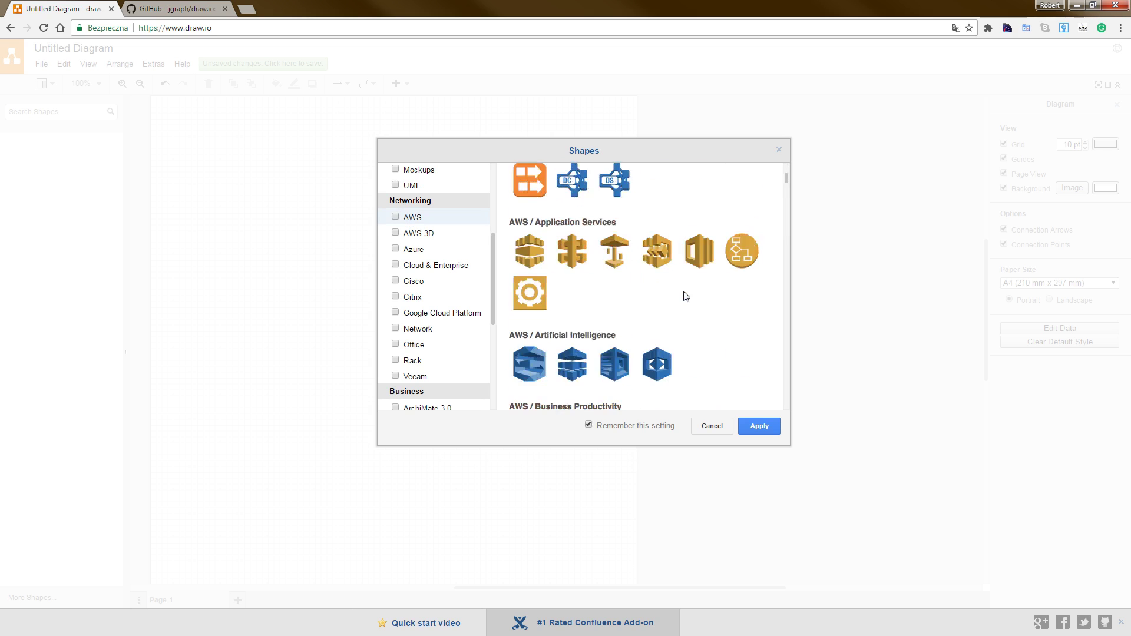
scroll(680, 301, down, 3)
scroll(681, 301, down, 3)
scroll(677, 294, down, 3)
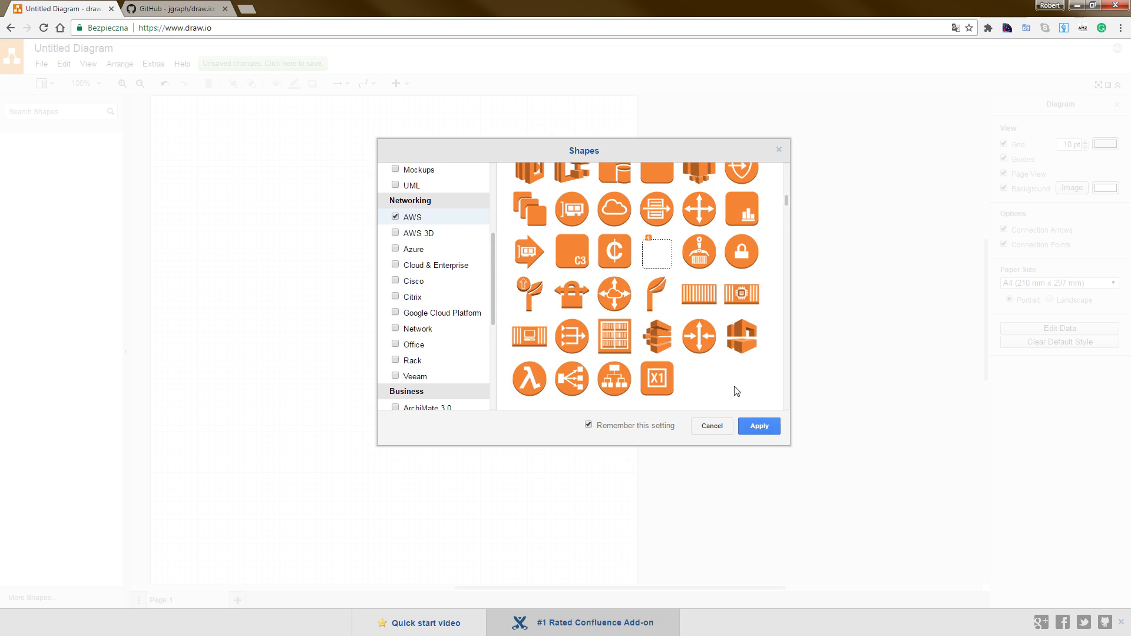
click(759, 426)
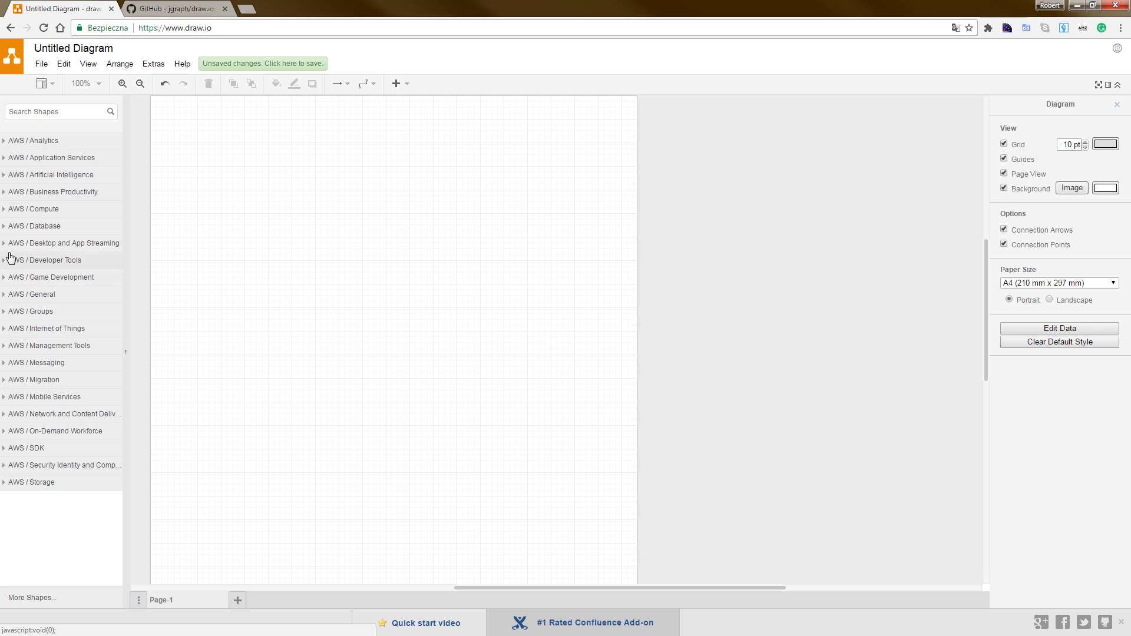
click(4, 294)
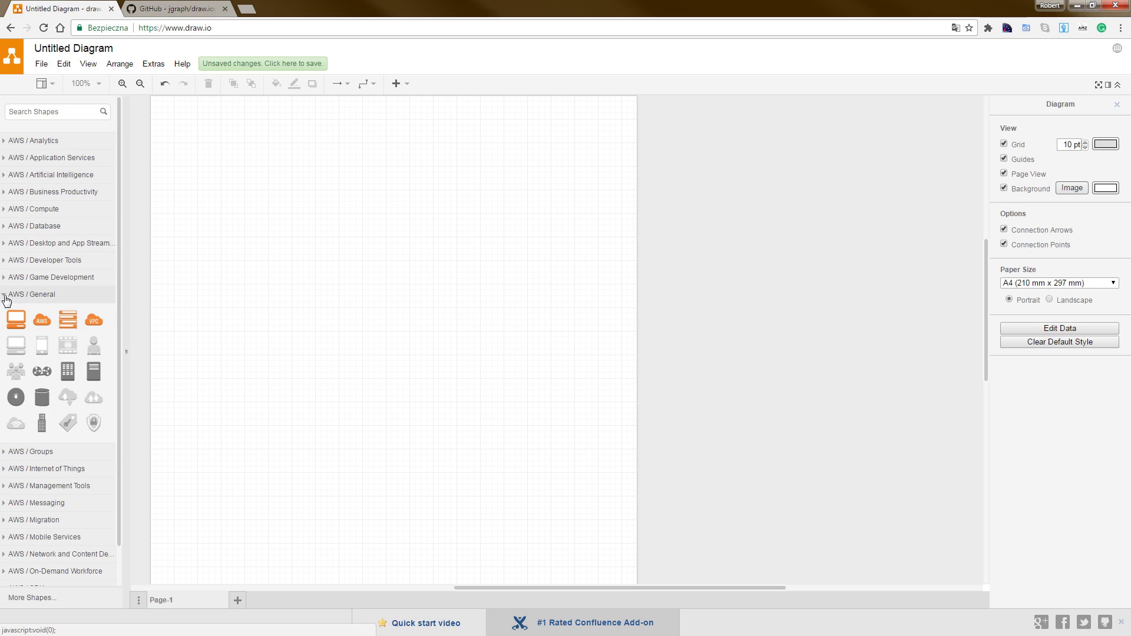
Insert an AWS Cloud group from AWS / Groups and delete the duplicate copy.
click(5, 298)
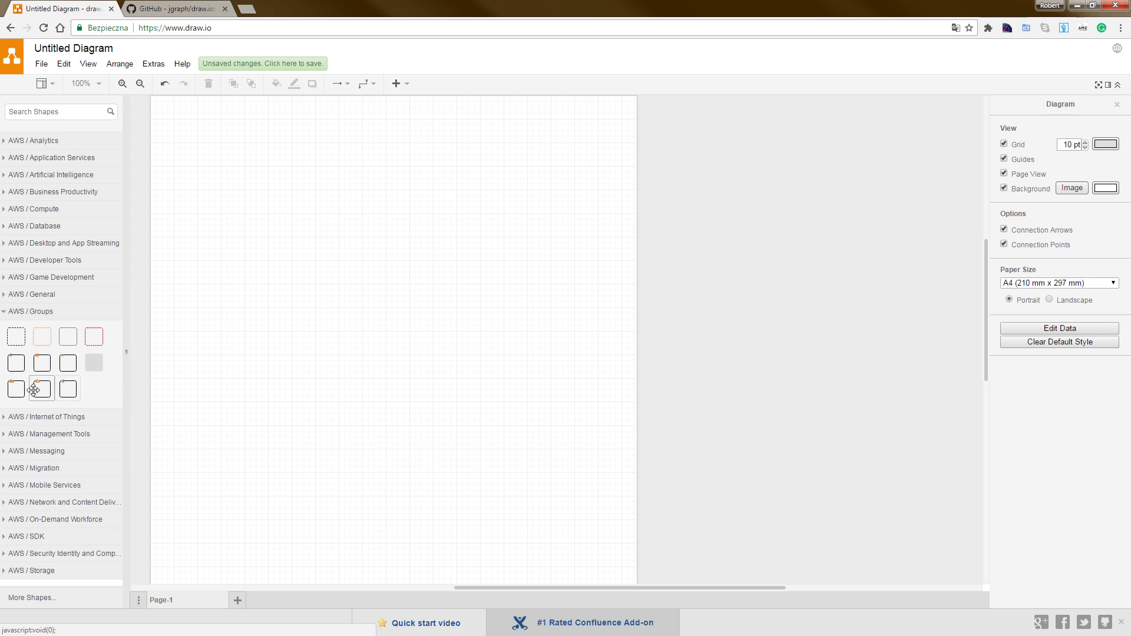
click(36, 389)
click(36, 390)
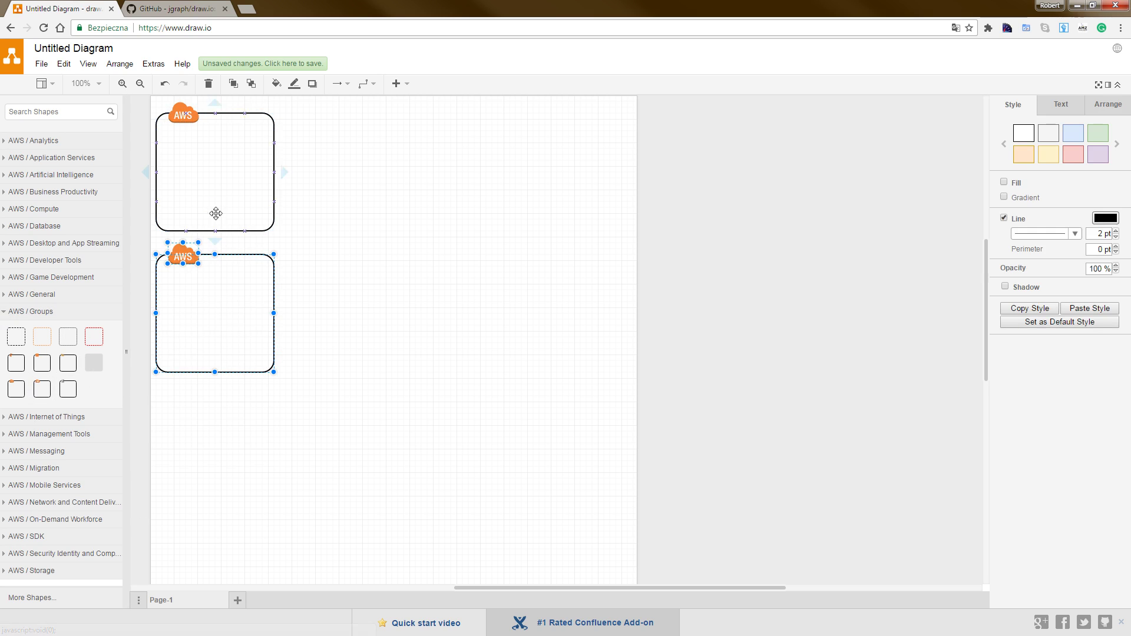
mouse_move(260, 298)
mouse_down()
mouse_move(557, 267)
mouse_move(337, 387)
mouse_up()
key(Delete)
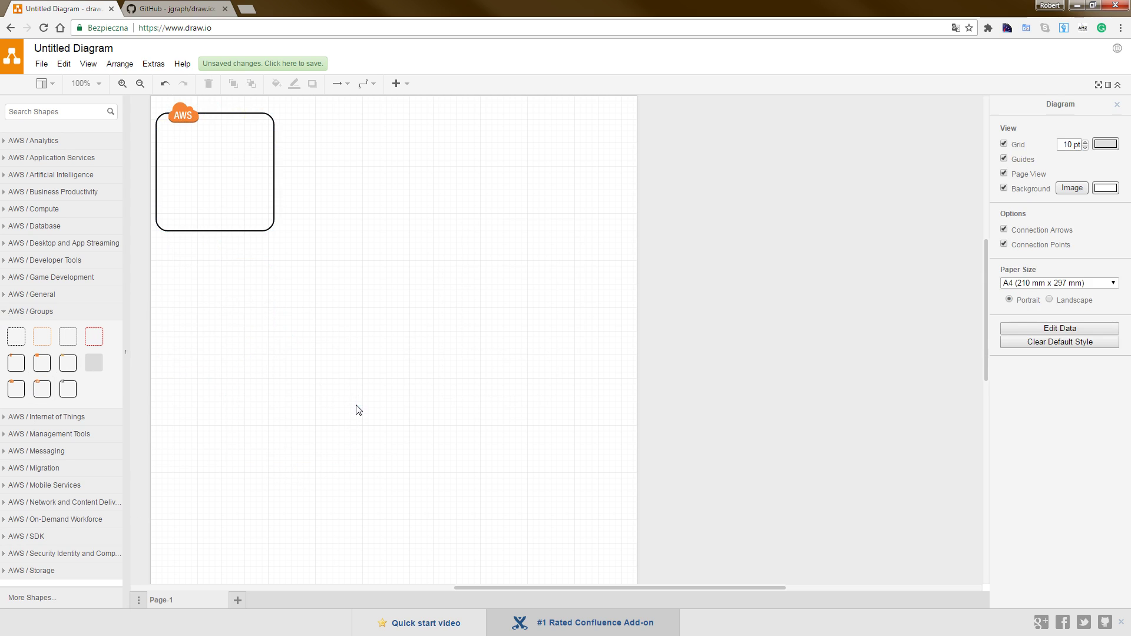
Keep the AWS Cloud group at its original size in the page's top-left corner, then cancel Save as.
mouse_move(243, 196)
mouse_down()
mouse_move(373, 271)
mouse_move(301, 238)
mouse_move(520, 426)
mouse_up()
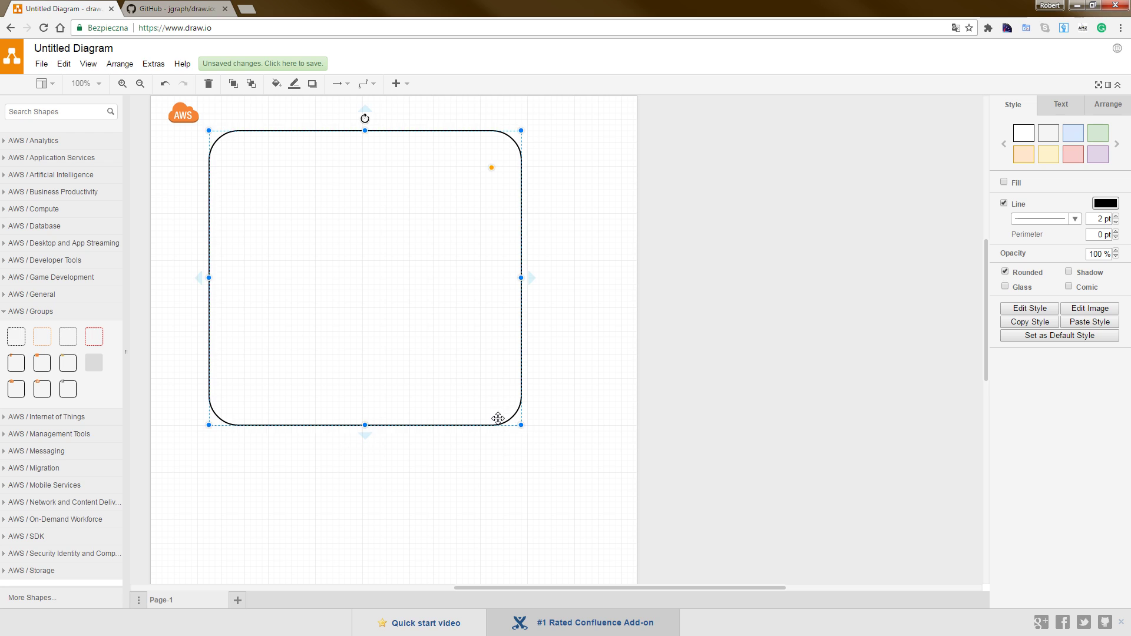
key(ctrl+z)
drag(275, 193, 221, 174)
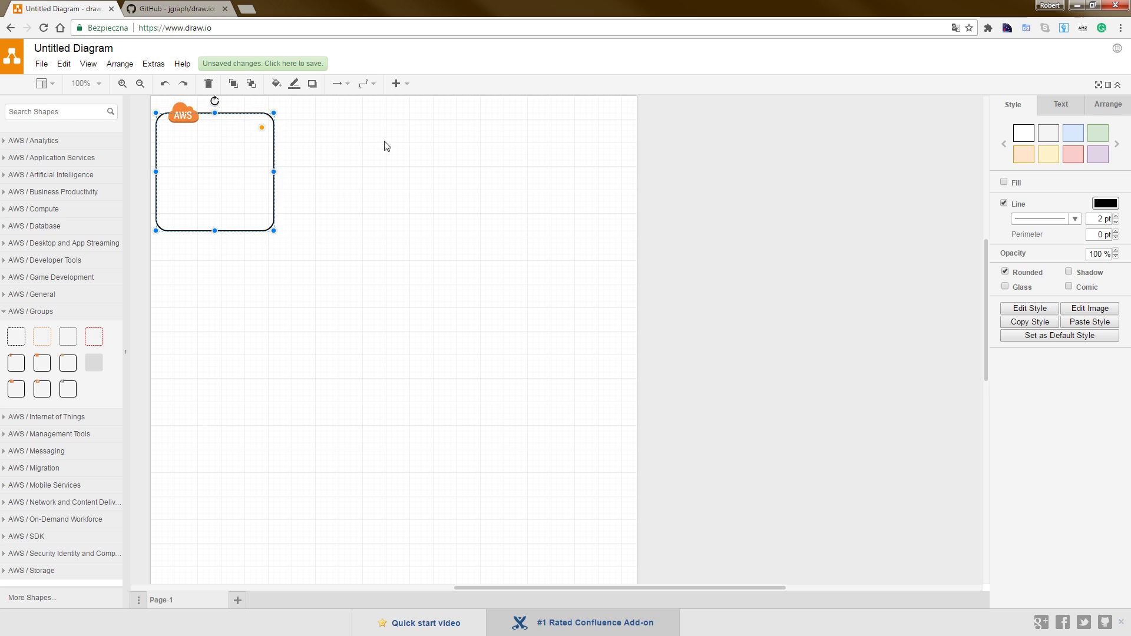
click(287, 105)
key(ctrl+s)
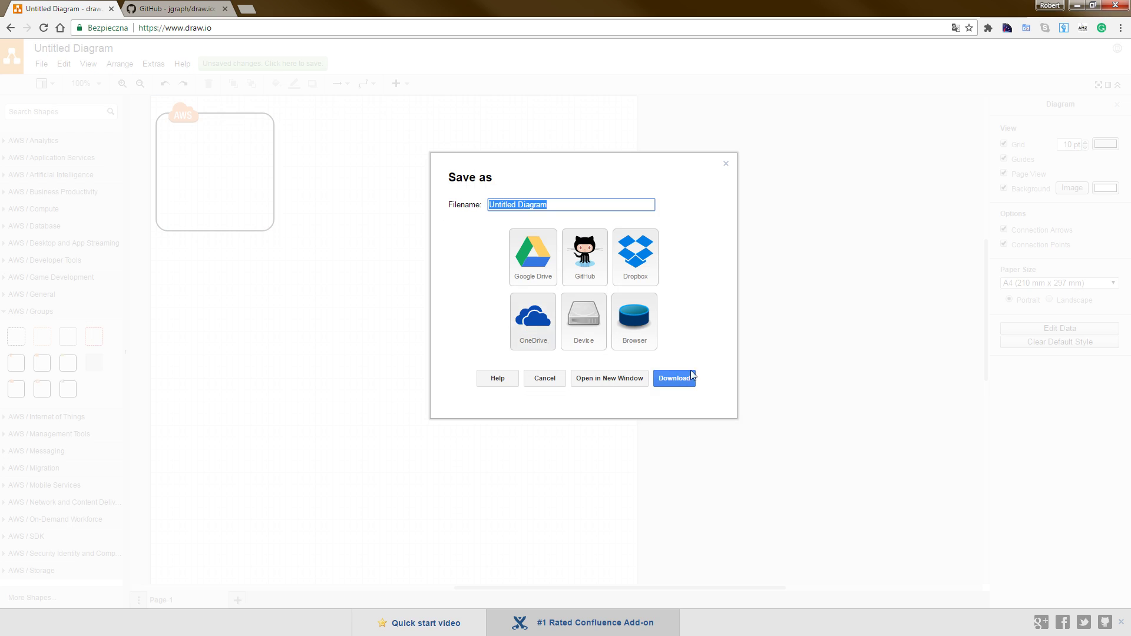
click(543, 380)
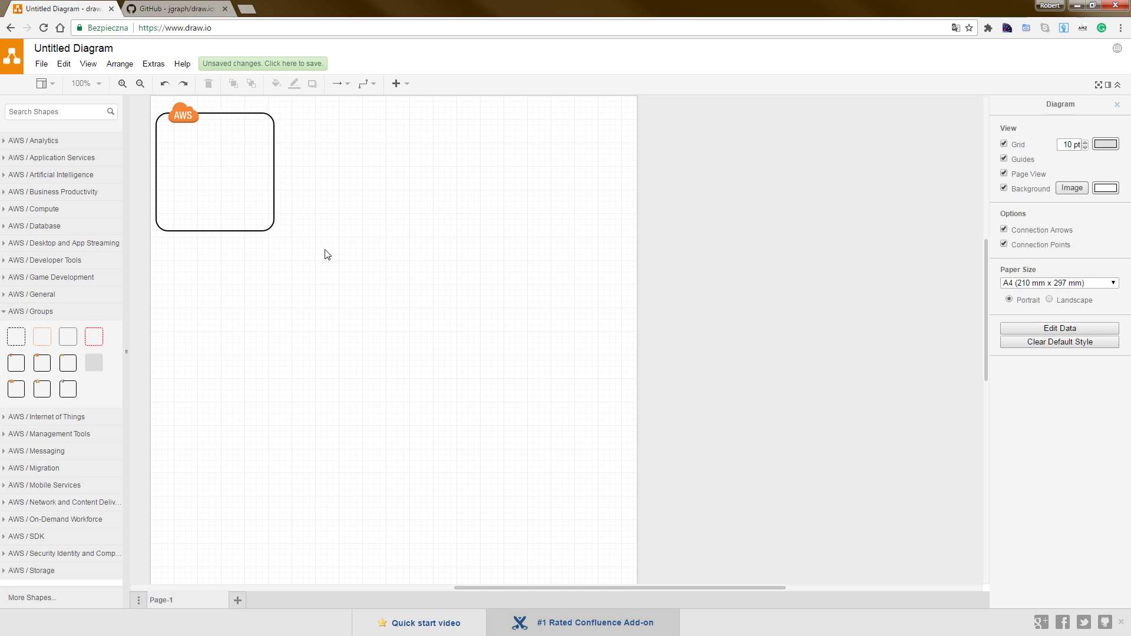
Drag the AWS Cloud group down-right and resize it into a much bigger container.
key(ctrl+a)
mouse_move(251, 195)
mouse_down()
mouse_move(336, 222)
mouse_move(327, 228)
mouse_move(527, 388)
mouse_up()
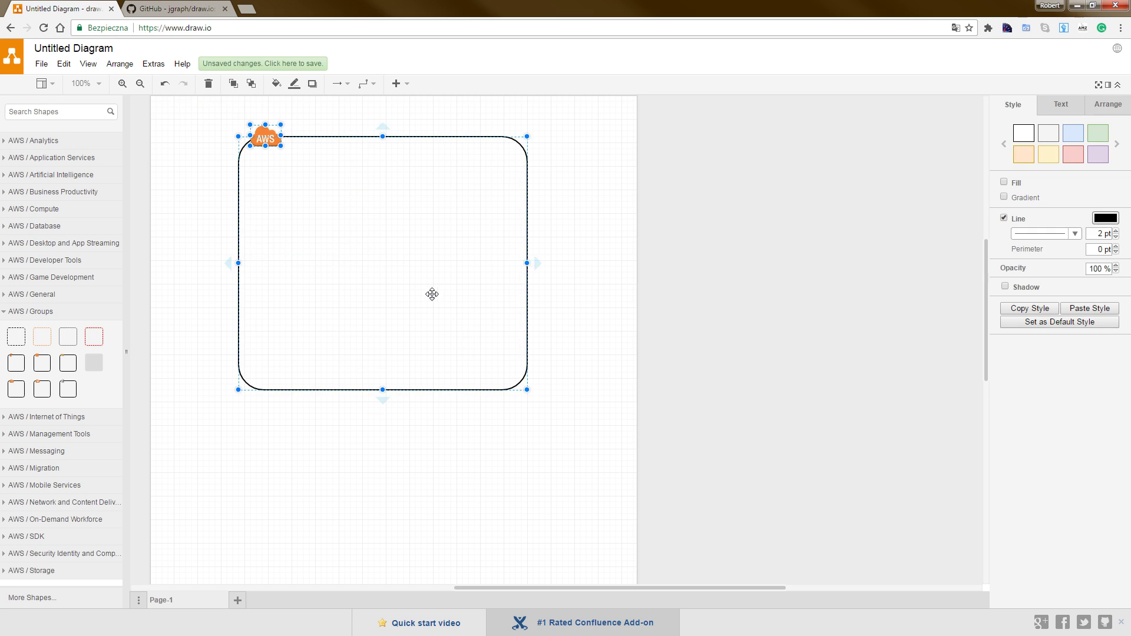
mouse_move(433, 292)
mouse_down()
mouse_move(417, 300)
mouse_move(403, 270)
mouse_up()
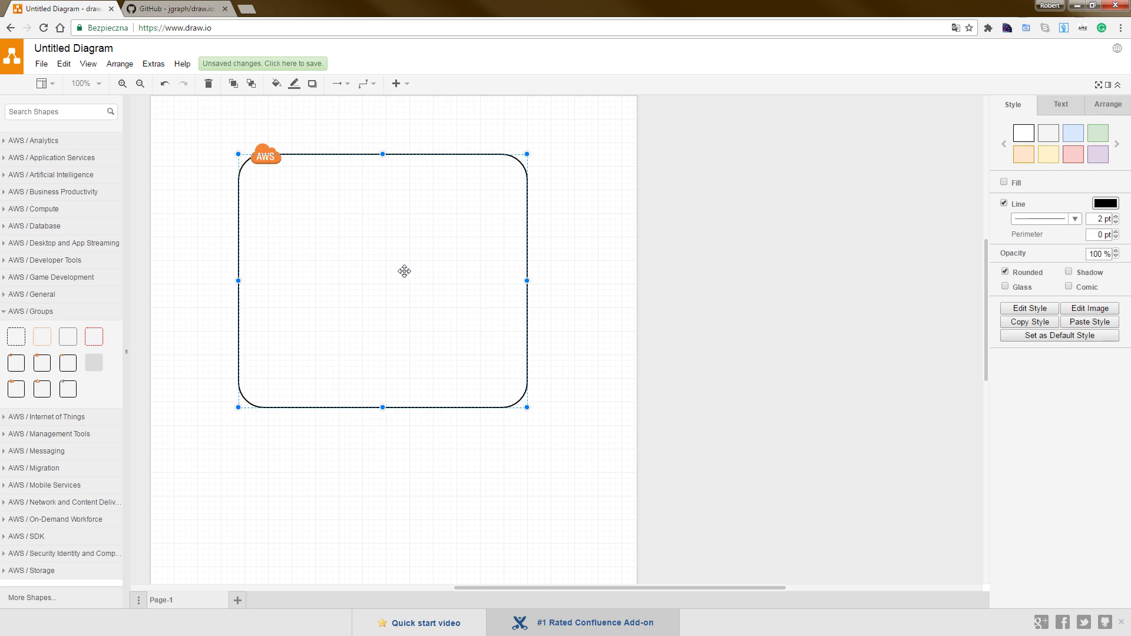
double_click(404, 271)
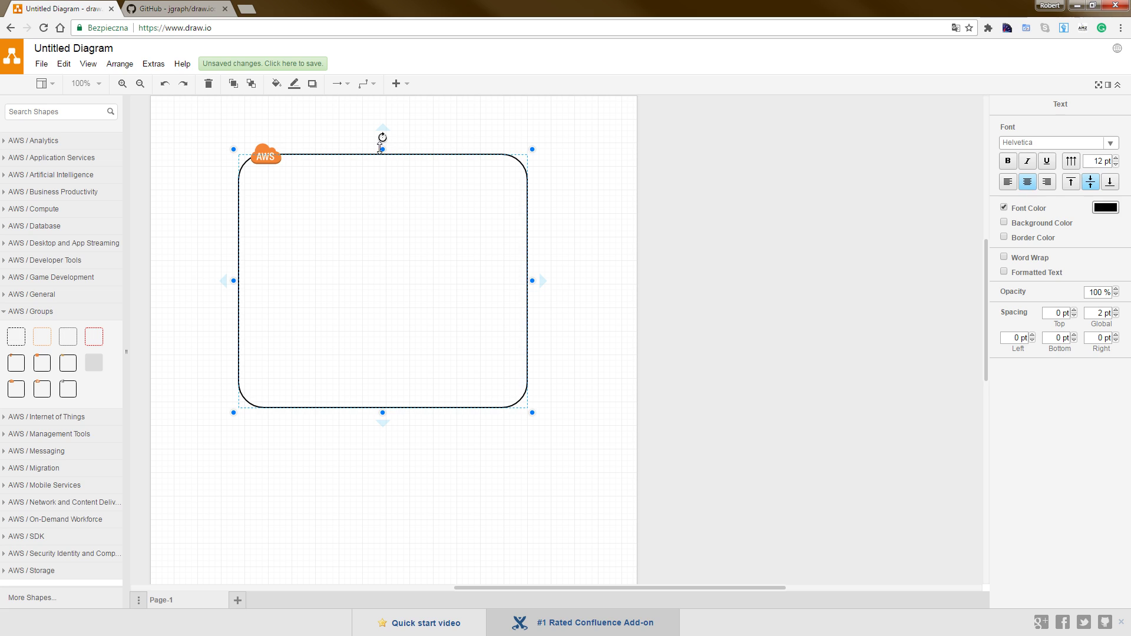
Label the enlarged container 'AWS Server' and align its title to the top.
click(369, 207)
click(567, 154)
click(434, 156)
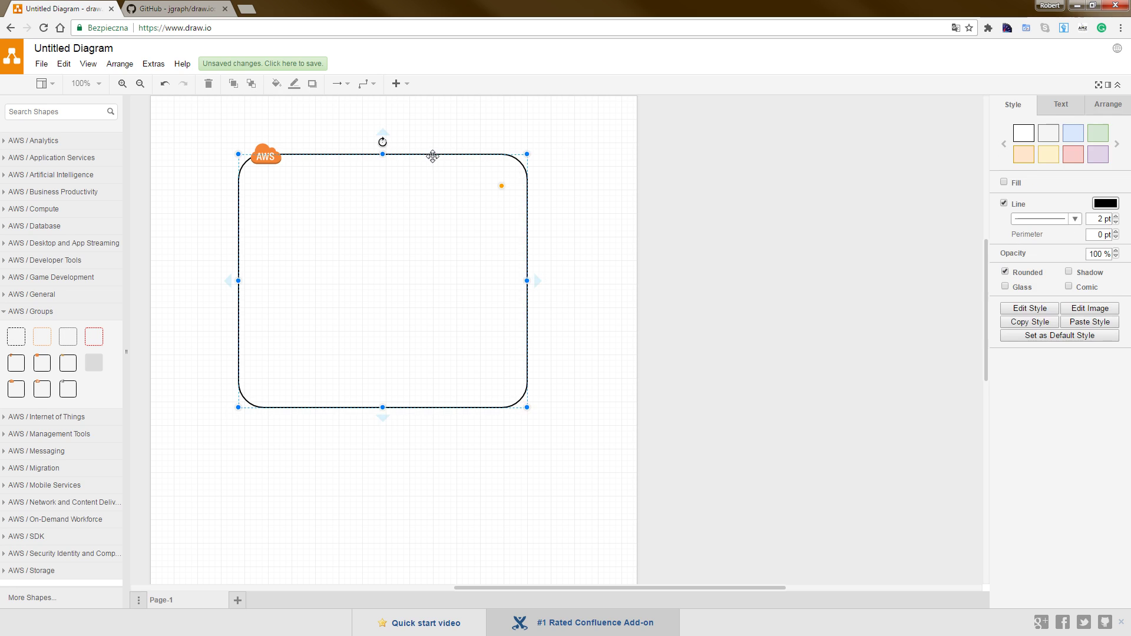
double_click(429, 154)
text(AW)
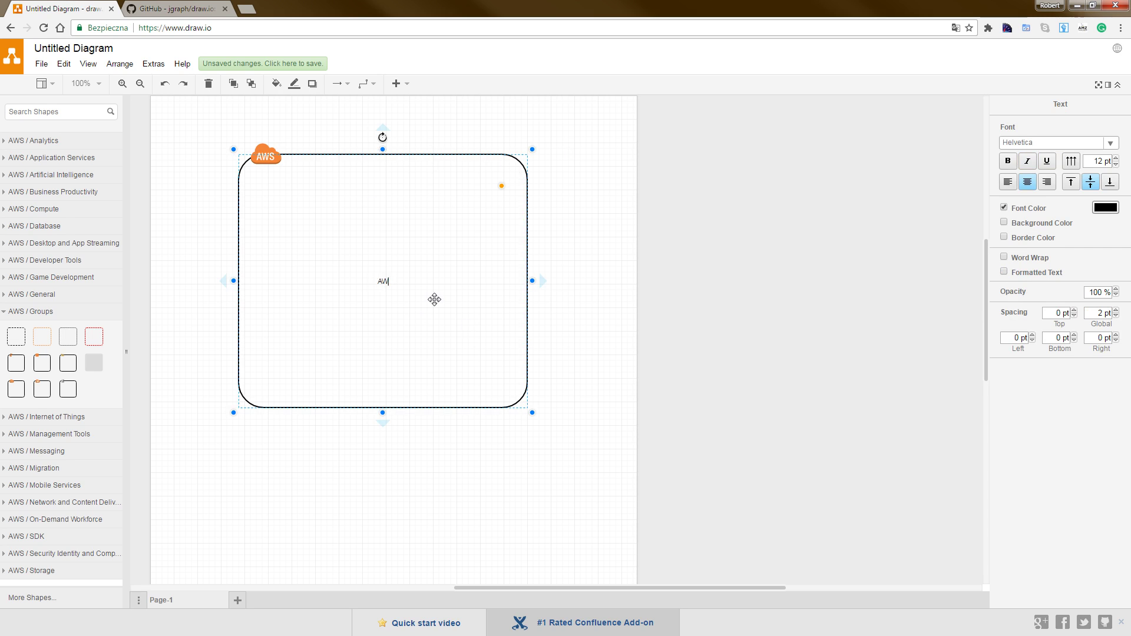
text(S se)
key(BackSpace)
key(BackSpace)
key(BackSpace)
text(SE)
key(BackSpace)
text(ervers)
key(BackSpace)
click(1076, 184)
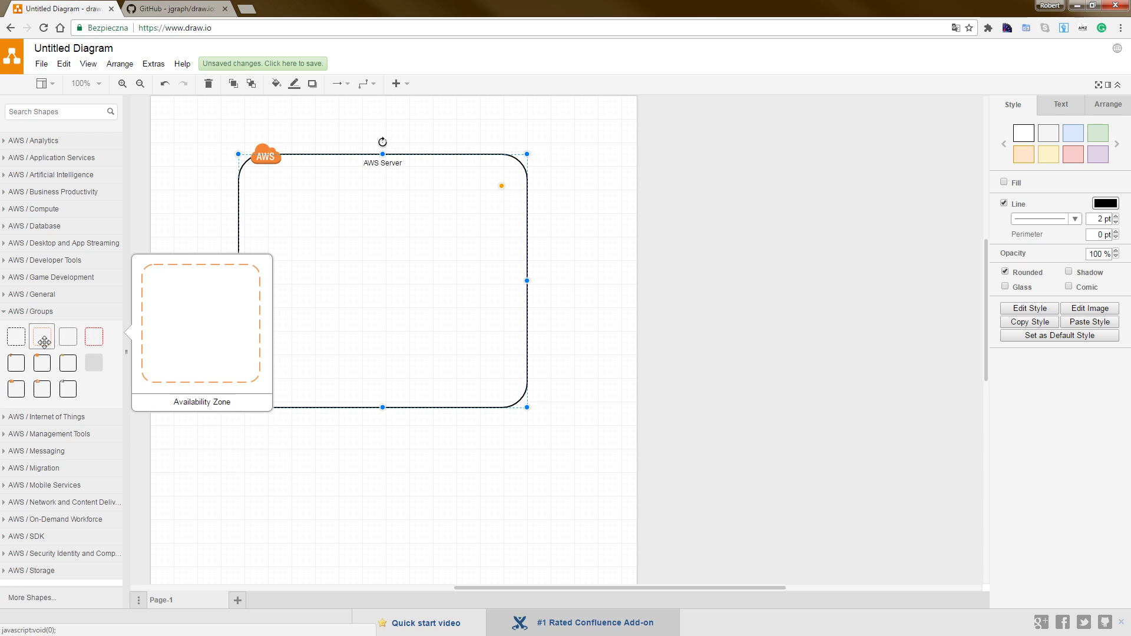
Add two Region groups and arrange them side by side inside the AWS Server container.
click(20, 339)
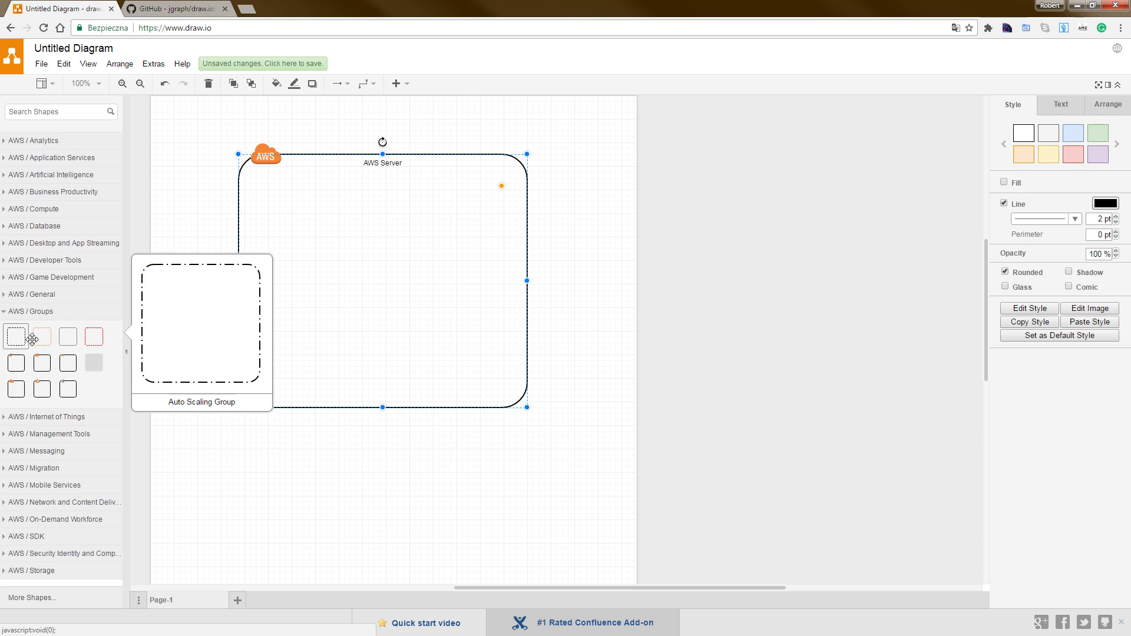
click(62, 339)
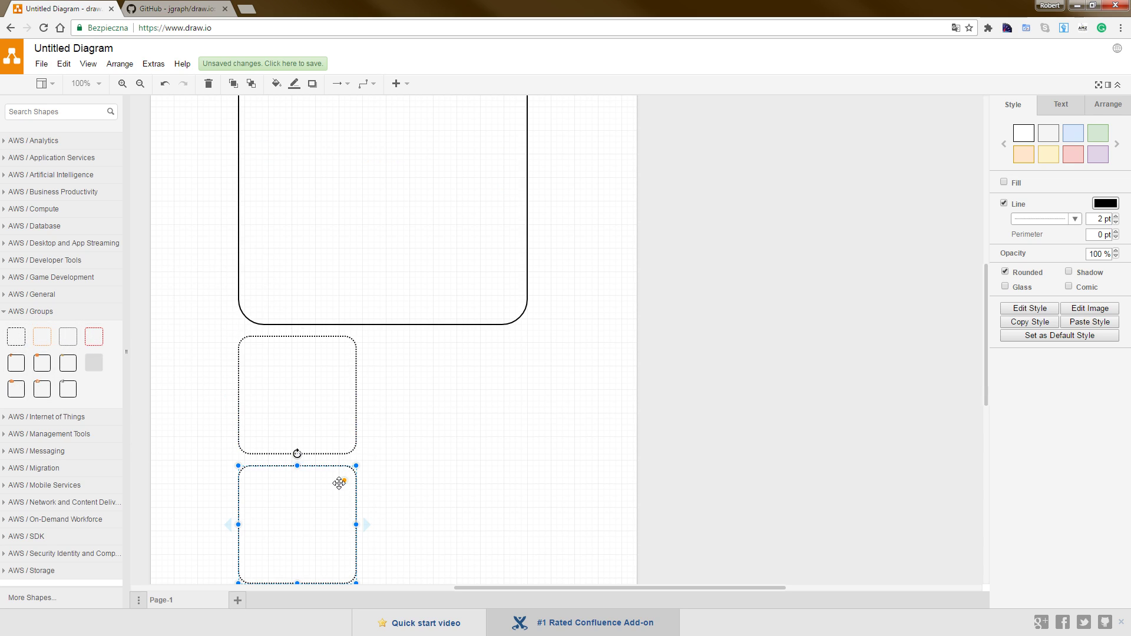
drag(309, 425, 352, 172)
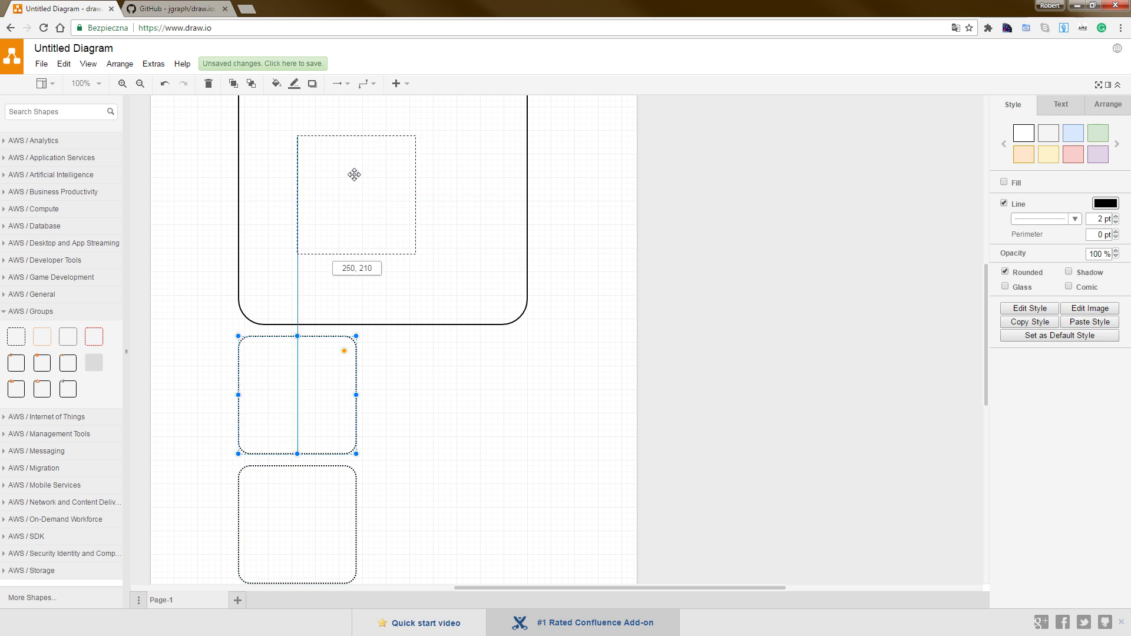
scroll(533, 369, up, 5)
drag(341, 372, 364, 420)
scroll(530, 398, down, 5)
click(297, 465)
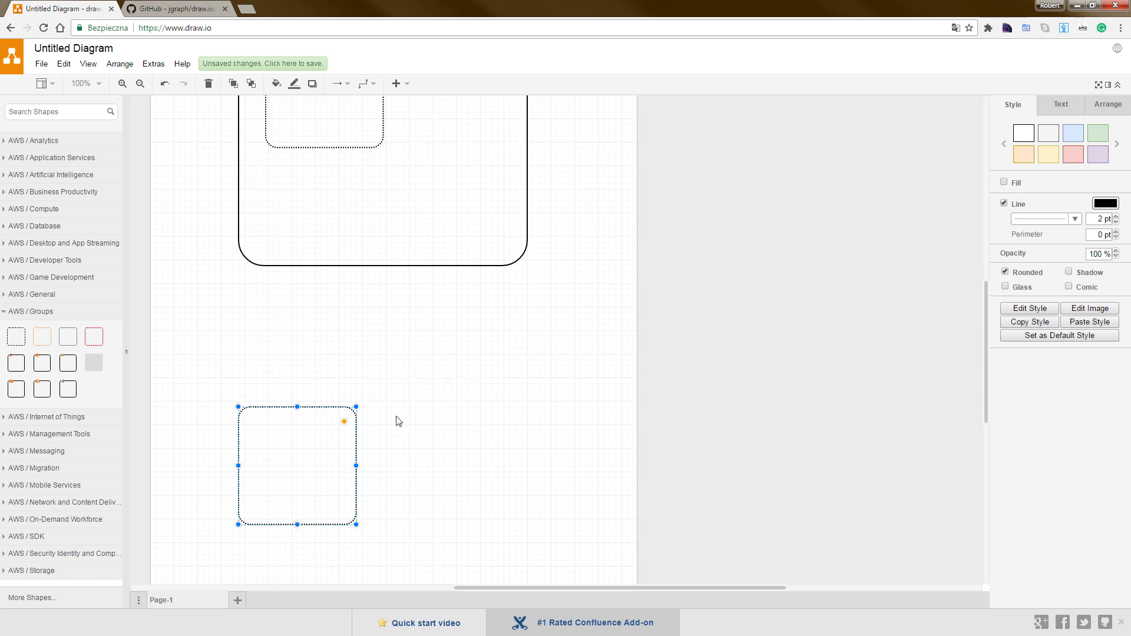
mouse_move(353, 133)
mouse_down()
mouse_move(462, 195)
mouse_move(512, 247)
mouse_up()
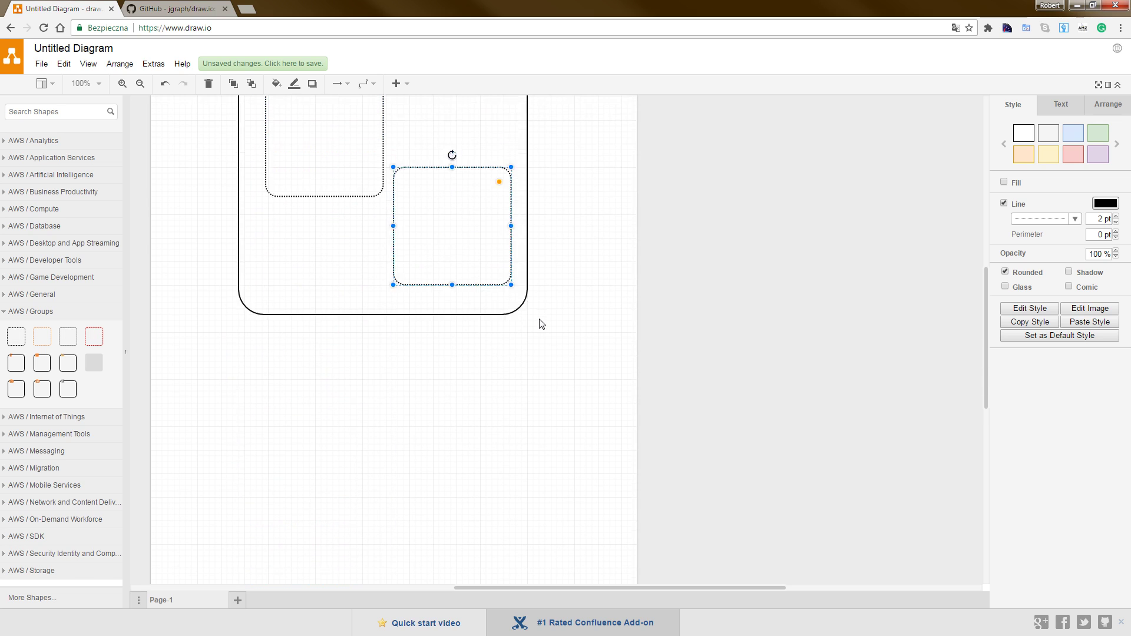
scroll(531, 327, up, 5)
drag(460, 366, 467, 313)
click(341, 313)
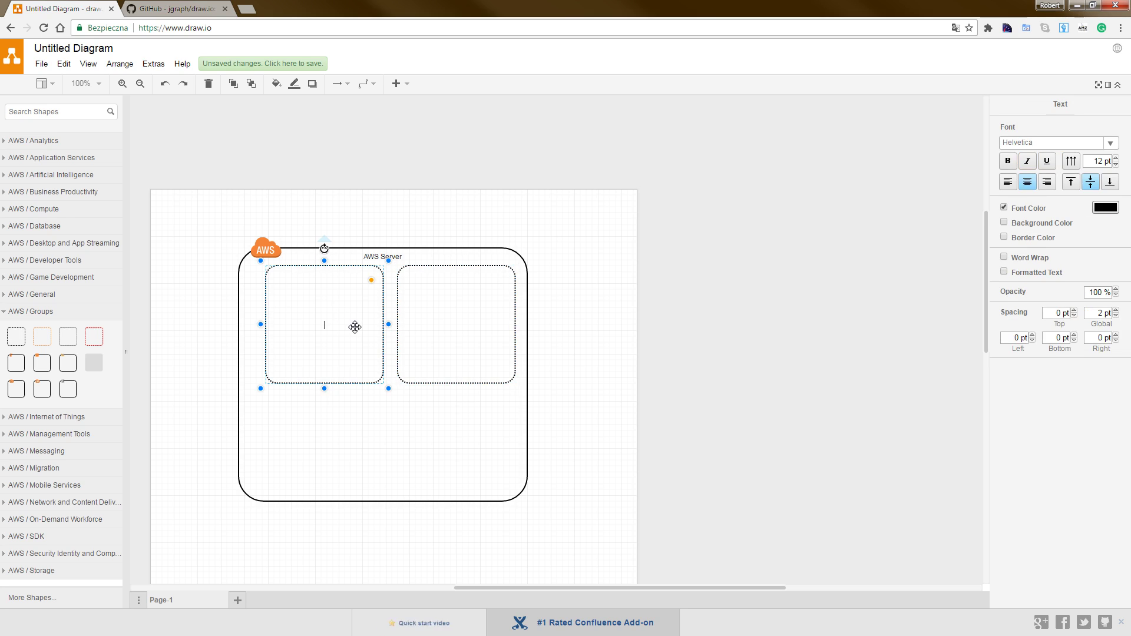
text(N. Vi)
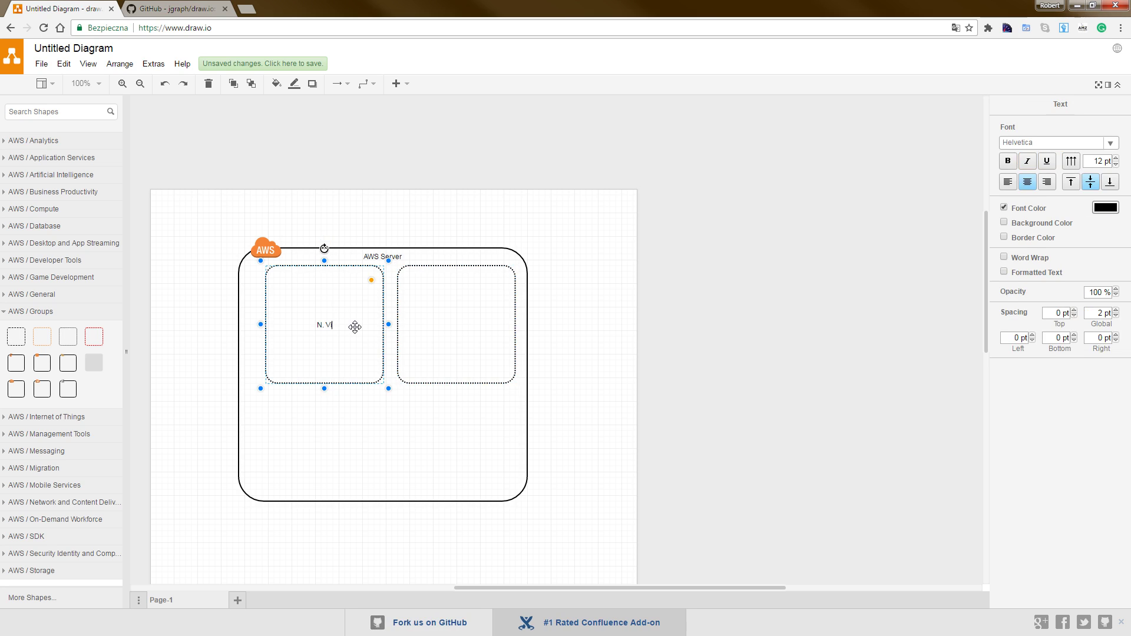
text(gina)
text(ia)
Name the Region groups 'N. Virginia' and 'Oregon', with both labels top-aligned.
click(444, 330)
click(350, 328)
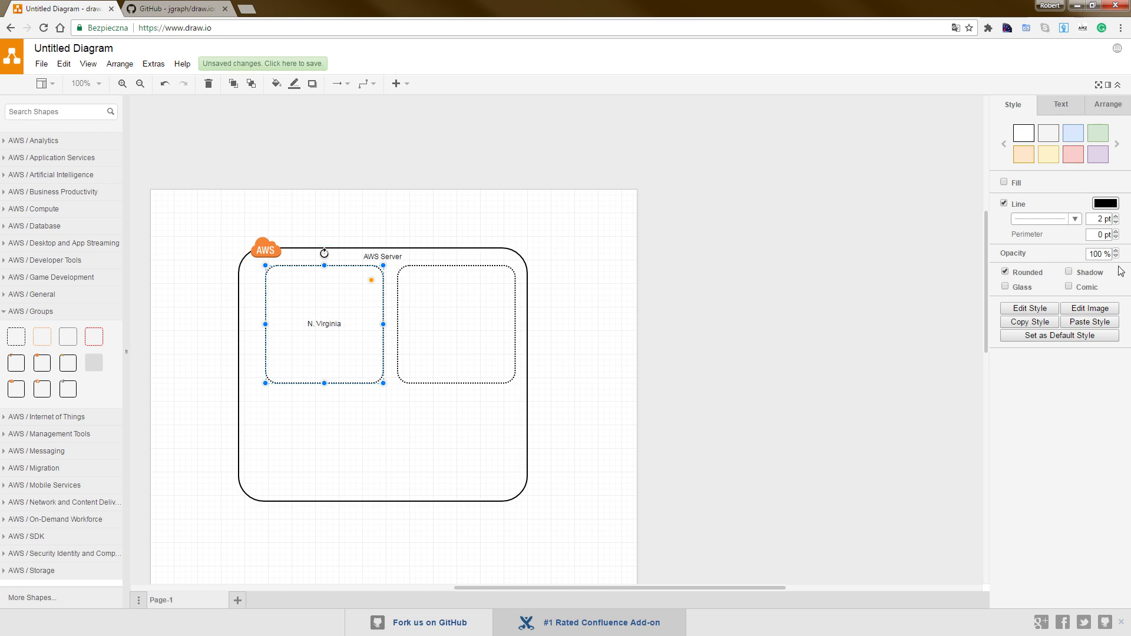
click(1058, 107)
click(1070, 182)
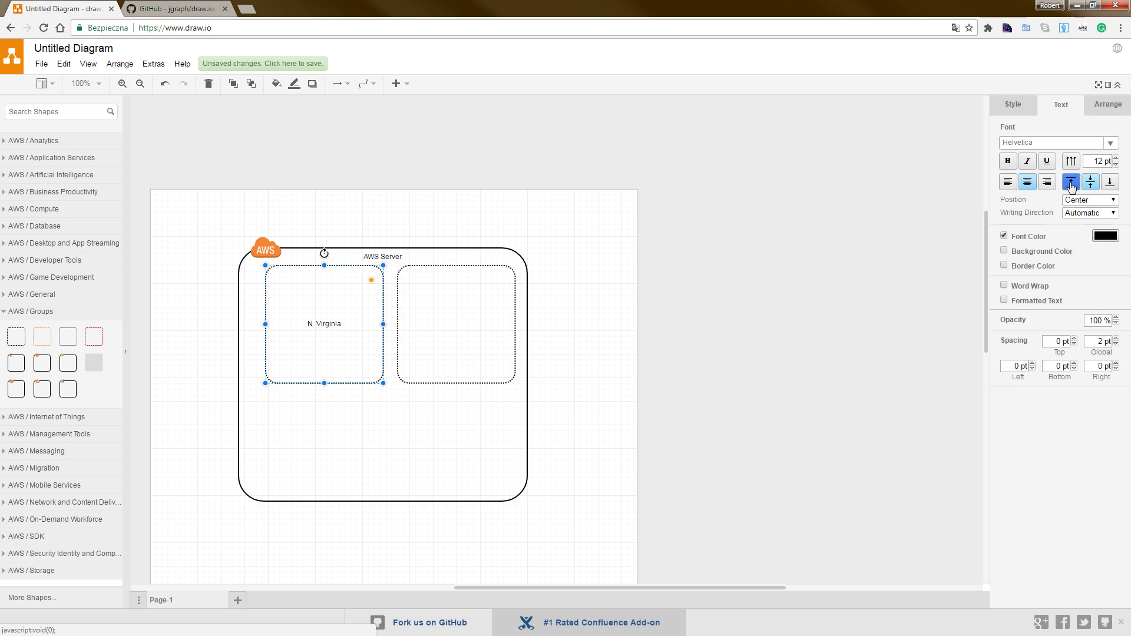
click(462, 314)
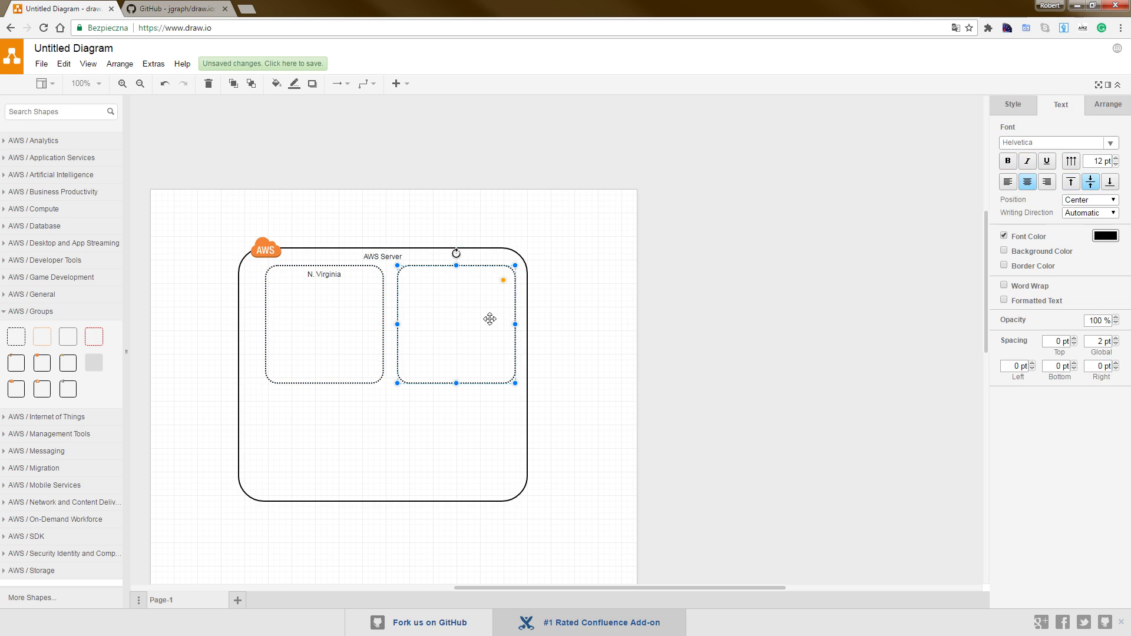
text(q)
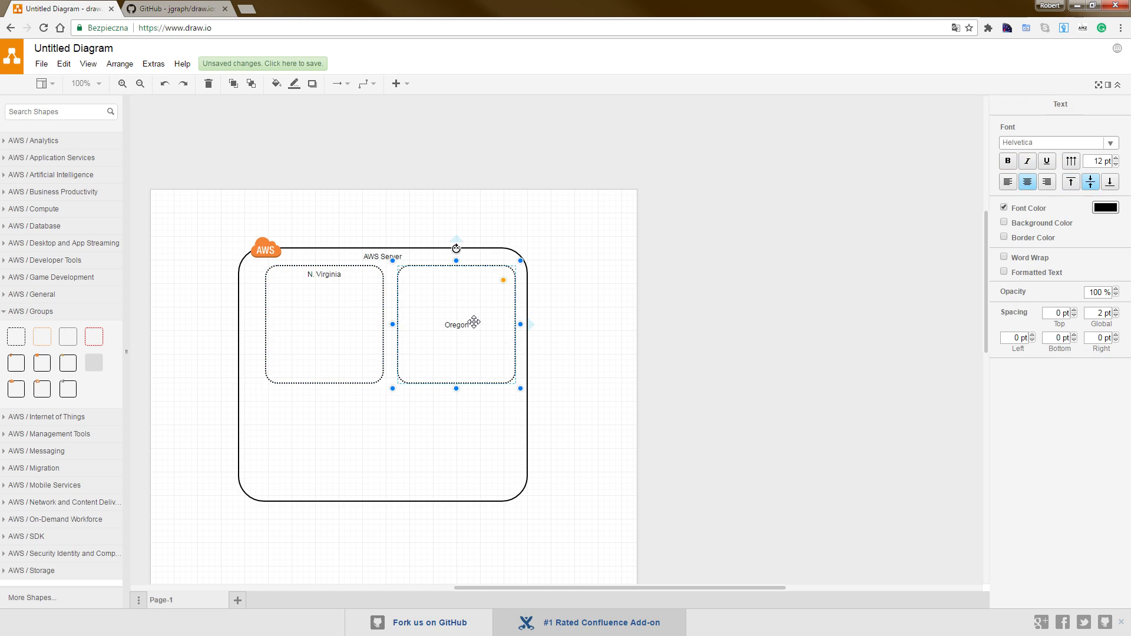
click(1070, 183)
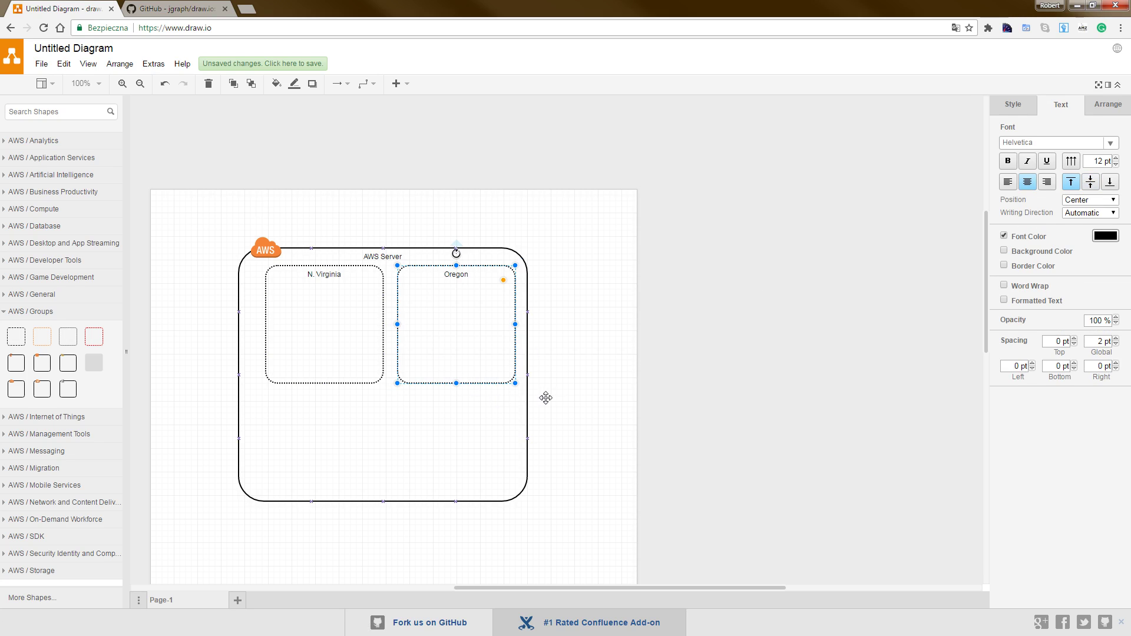
click(1117, 51)
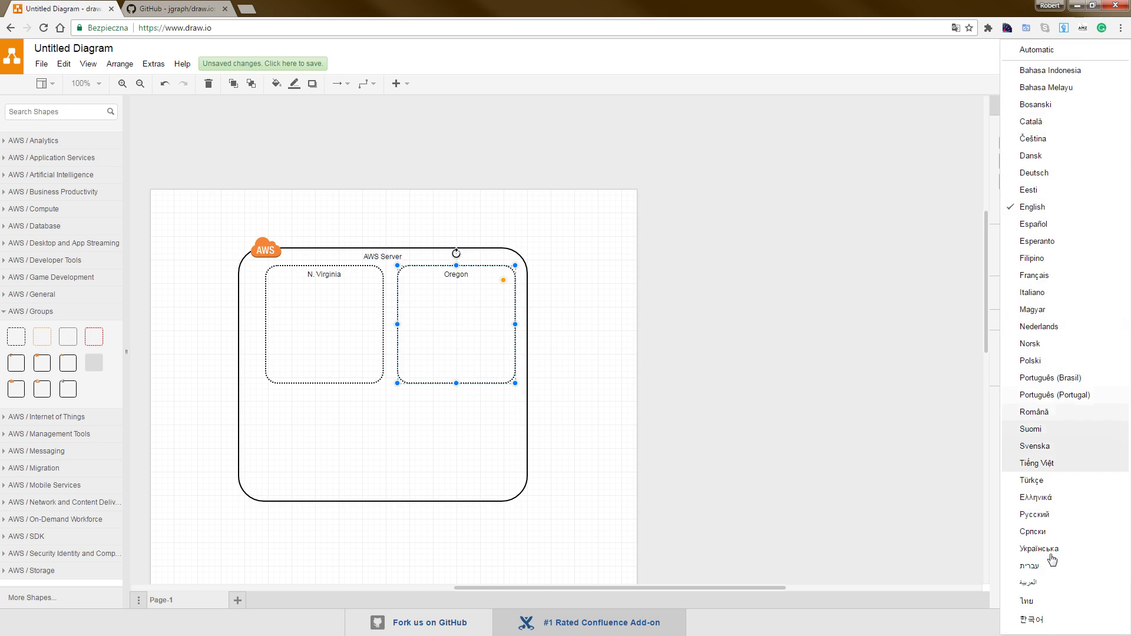
Close the language list with English kept and expand the AWS / General shapes.
click(864, 205)
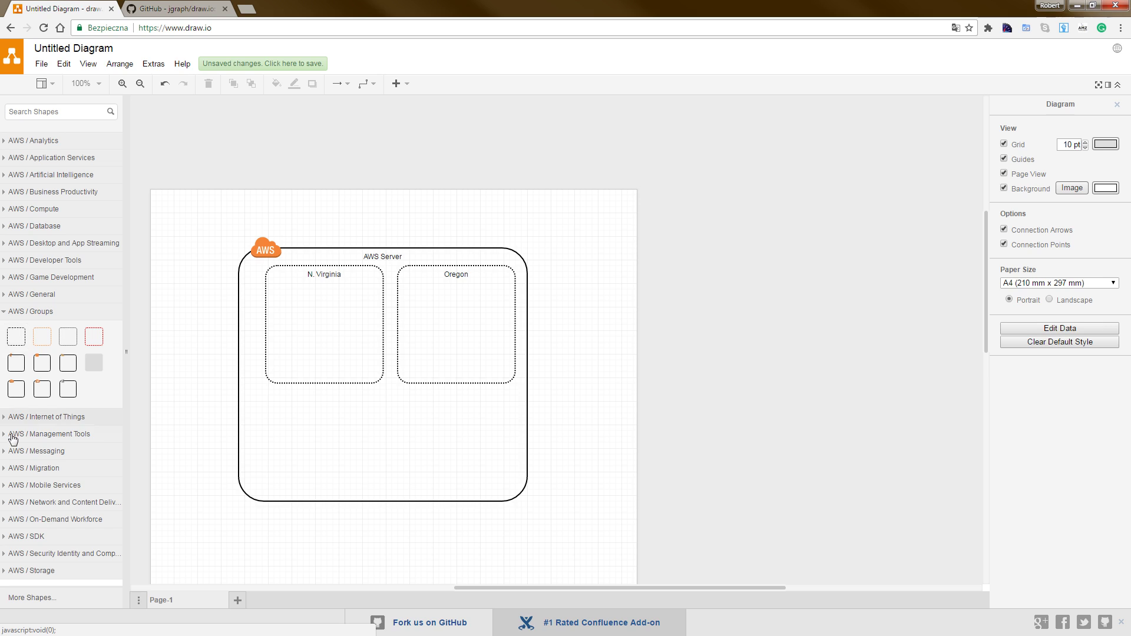
click(7, 295)
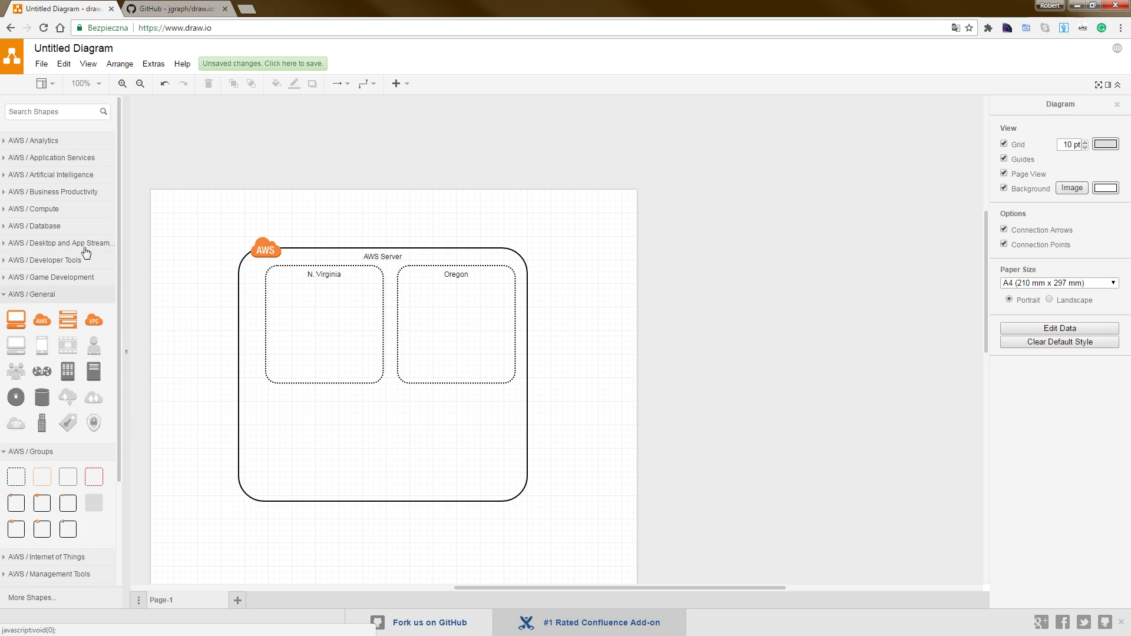
Open the Save as dialog from the File menu, with the name still Untitled Diagram.
click(42, 65)
mouse_move(89, 230)
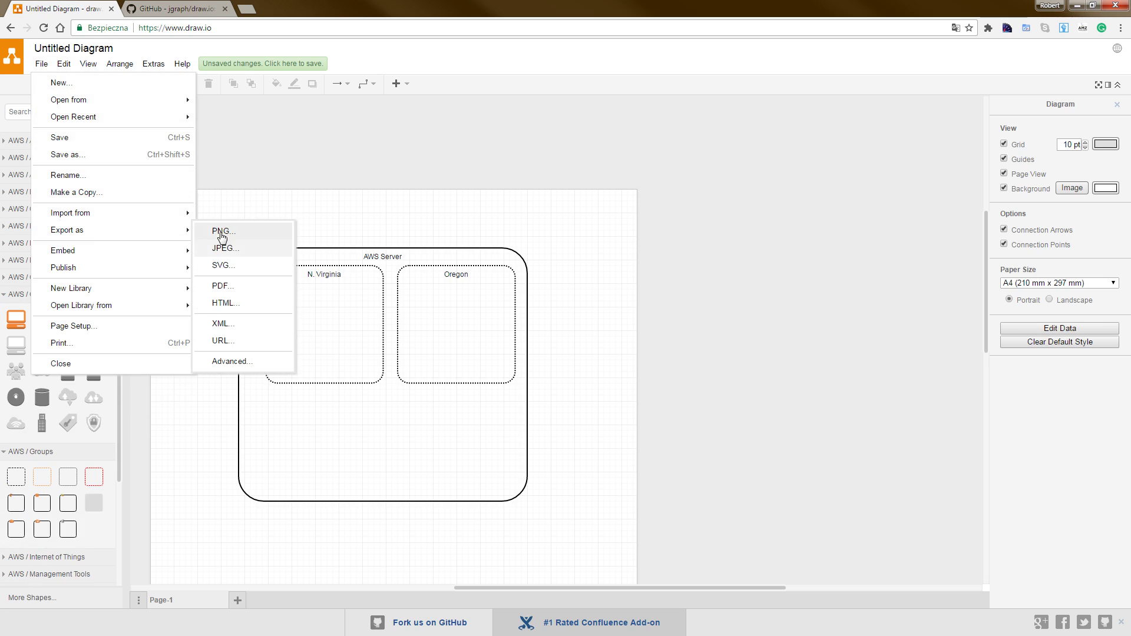
click(67, 155)
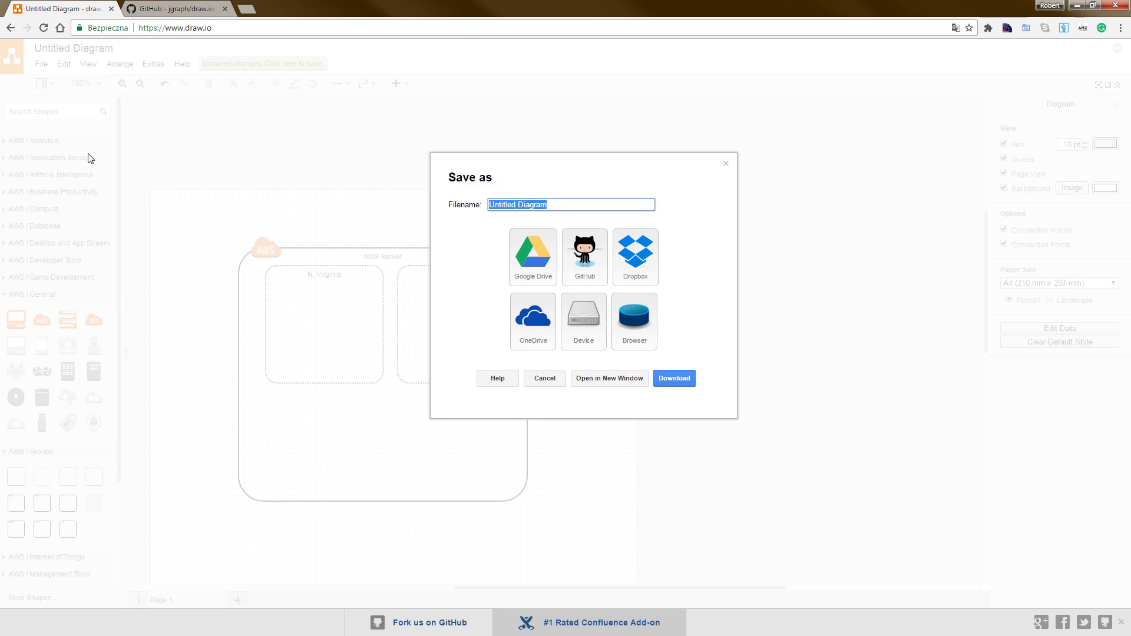